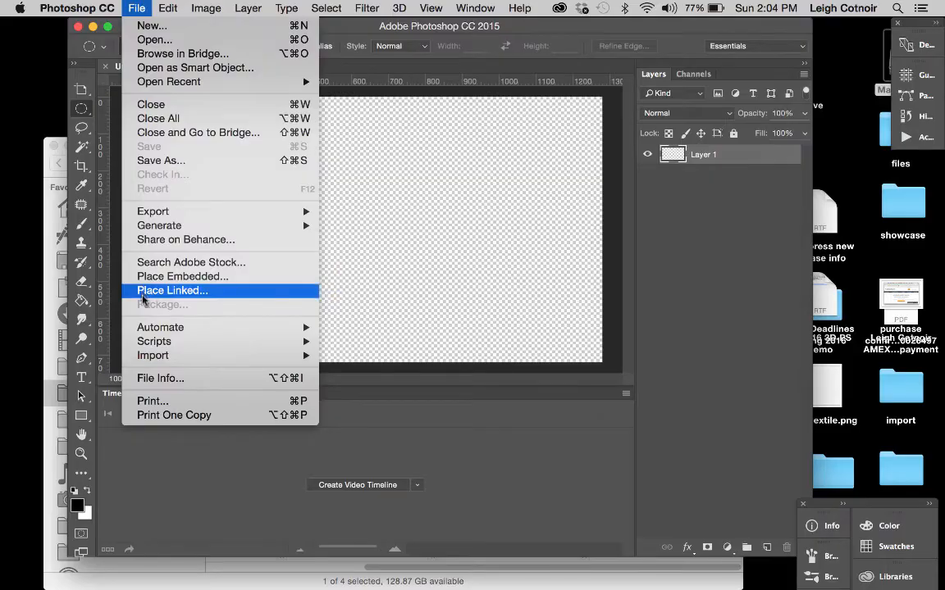
# Step: Place the Clouds and Sky Time Lapse video from the creative commons folder as a linked file and create a video timeline
pyautogui.click(143, 292)
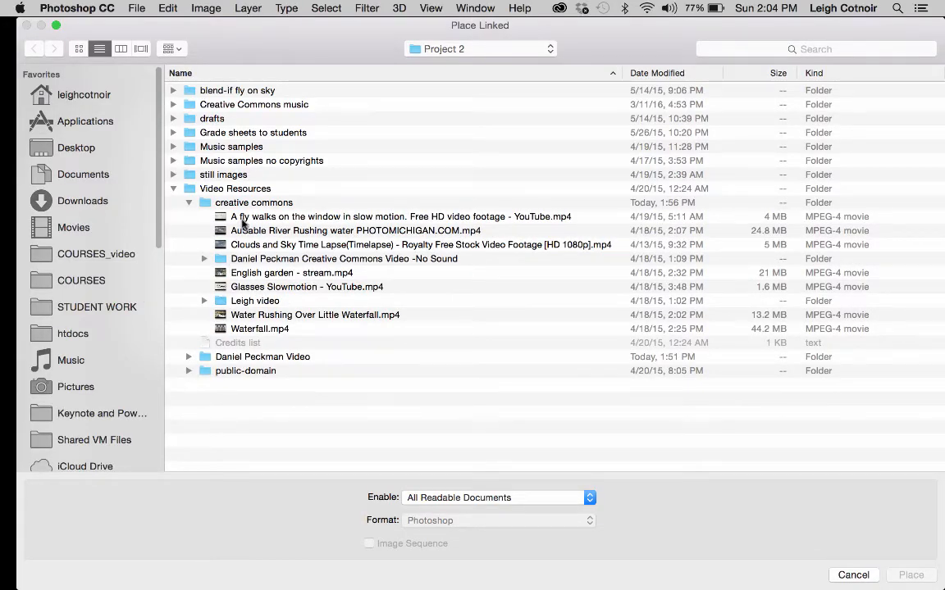
pyautogui.doubleClick(242, 244)
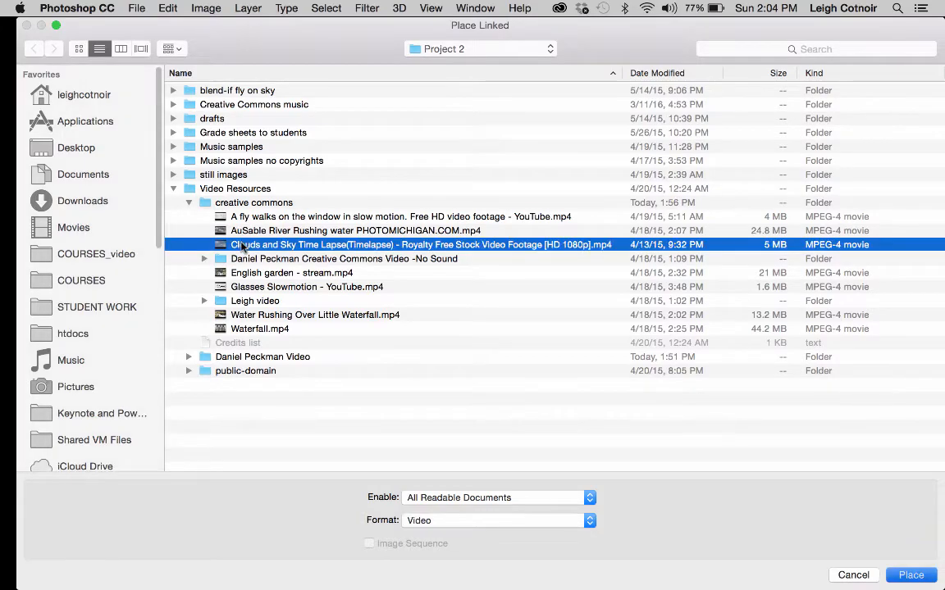
pyautogui.press('Return')
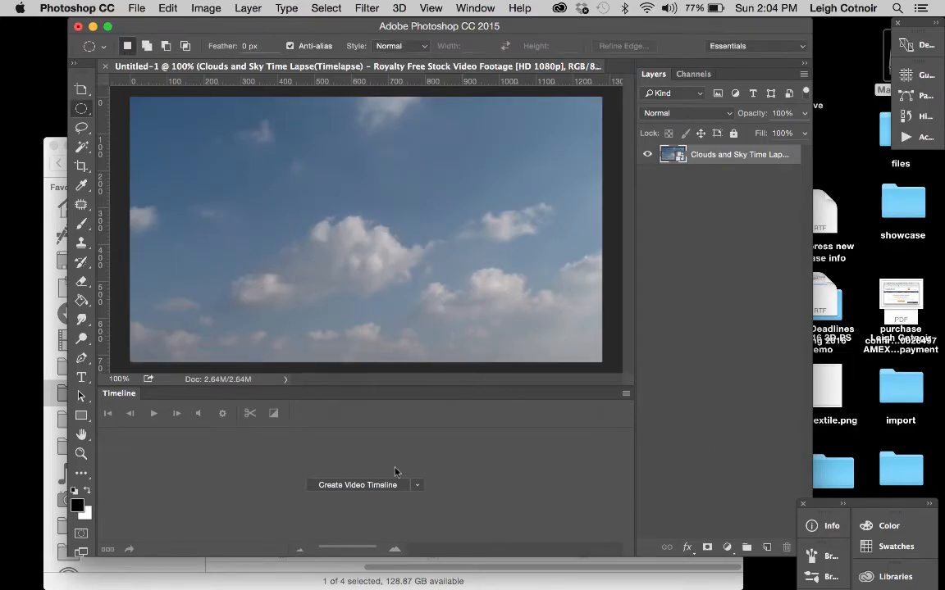
pyautogui.click(374, 489)
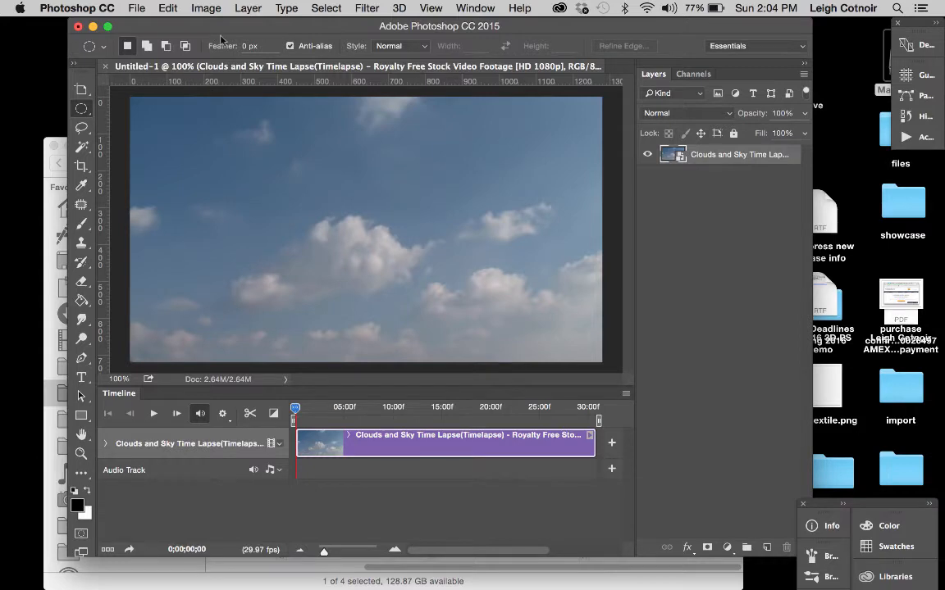
# Step: Place the "A fly walks on the window in slow motion" video as a linked file above the clouds layer
pyautogui.click(136, 8)
pyautogui.click(169, 292)
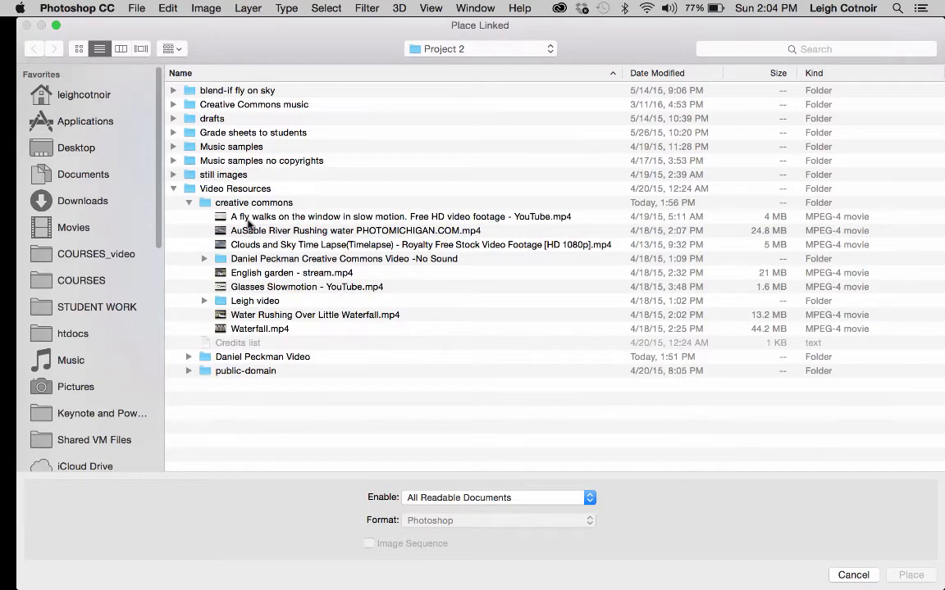
pyautogui.doubleClick(242, 218)
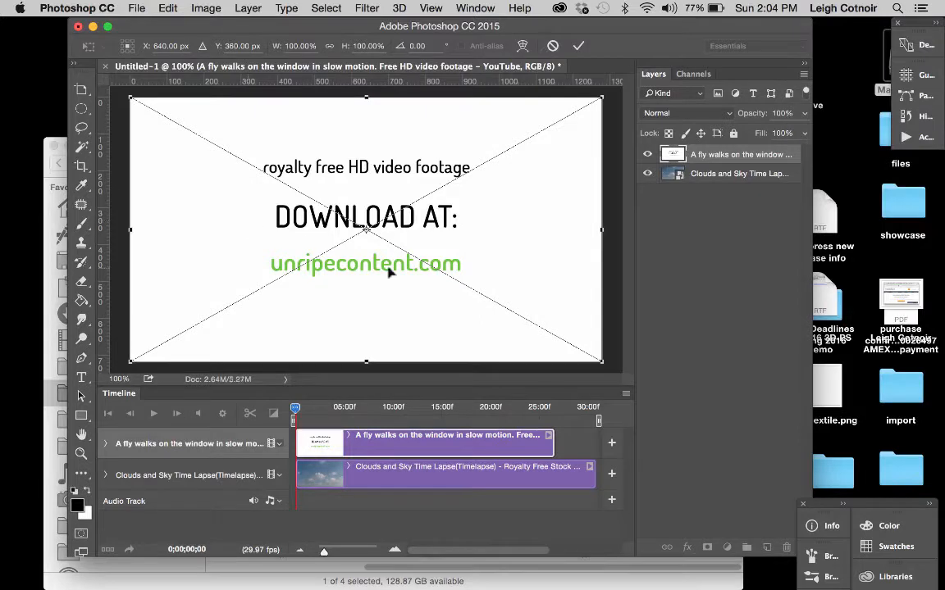
pyautogui.press('Return')
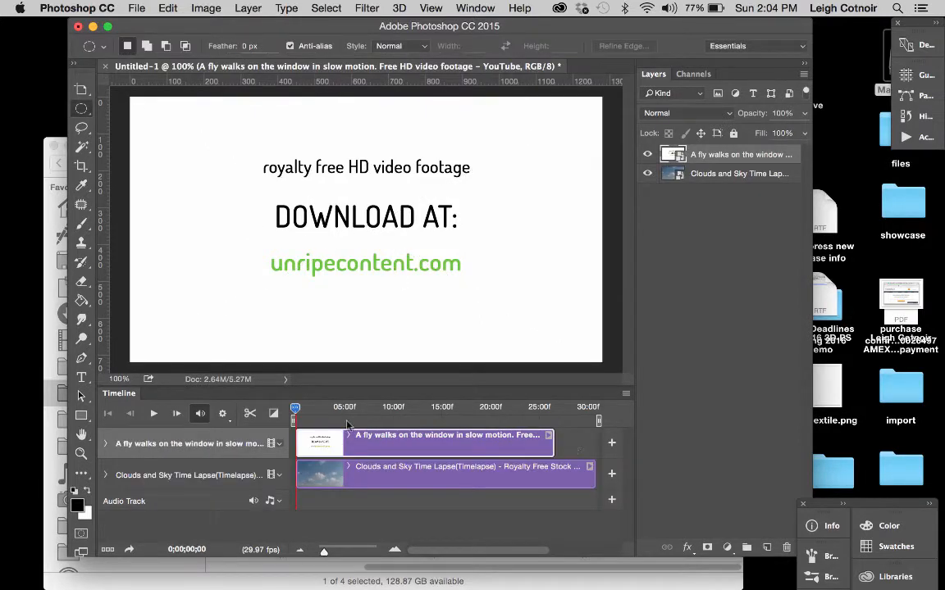
# Step: Trim the fly clip's opening title up to 0;00;01;29, shift the clip to the timeline's start and return the playhead to zero
pyautogui.moveTo(294, 407); pyautogui.dragTo(317, 447)
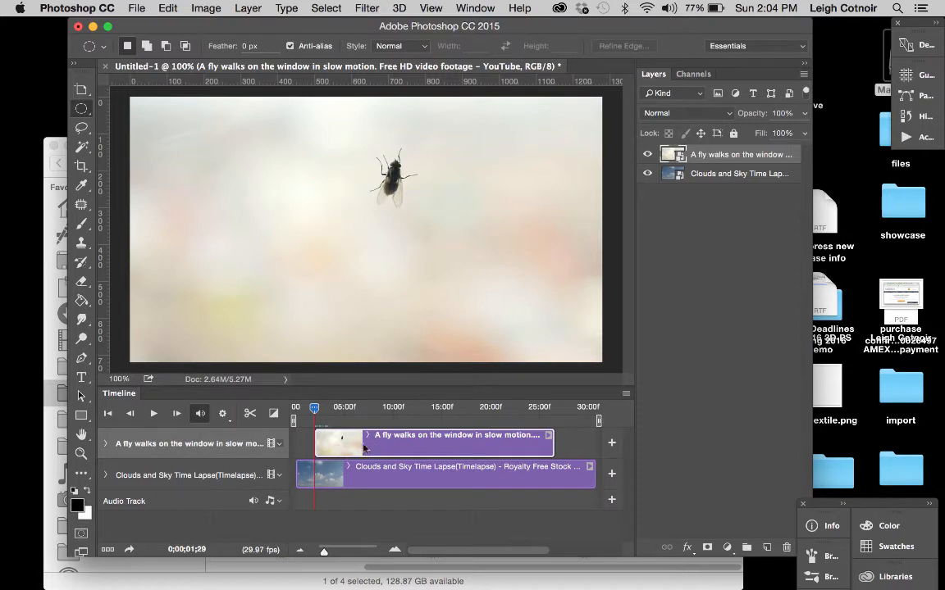
pyautogui.moveTo(412, 447); pyautogui.dragTo(392, 444)
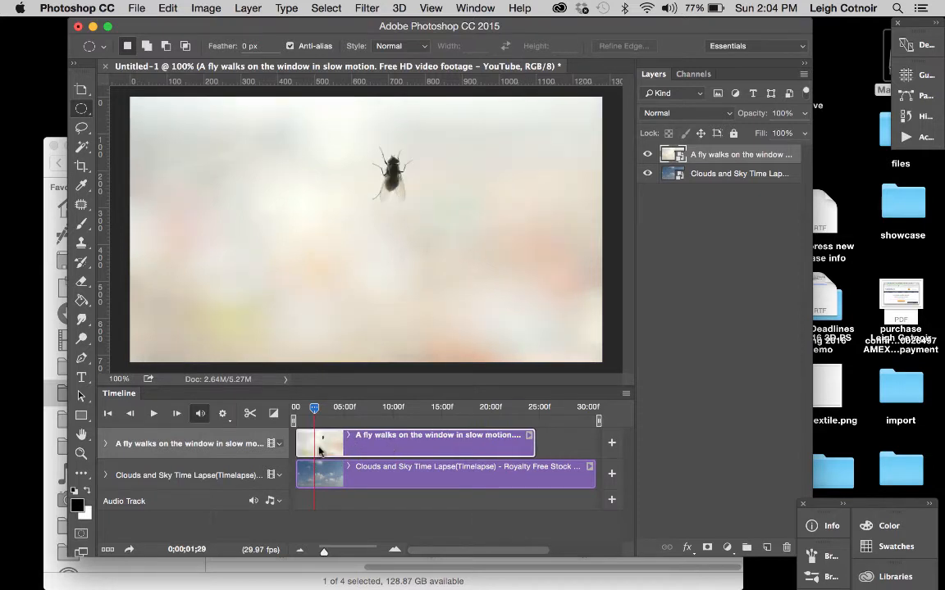
pyautogui.moveTo(315, 415); pyautogui.dragTo(294, 415)
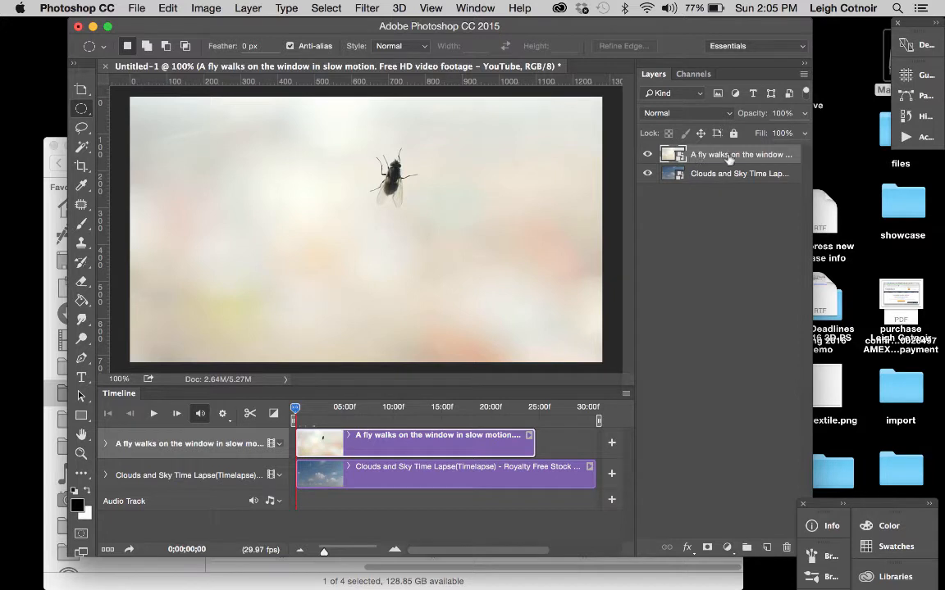
# Step: Open the fly layer's Blending Options, keep the canvas in view and choose Gray for Blend If
pyautogui.click(803, 504)
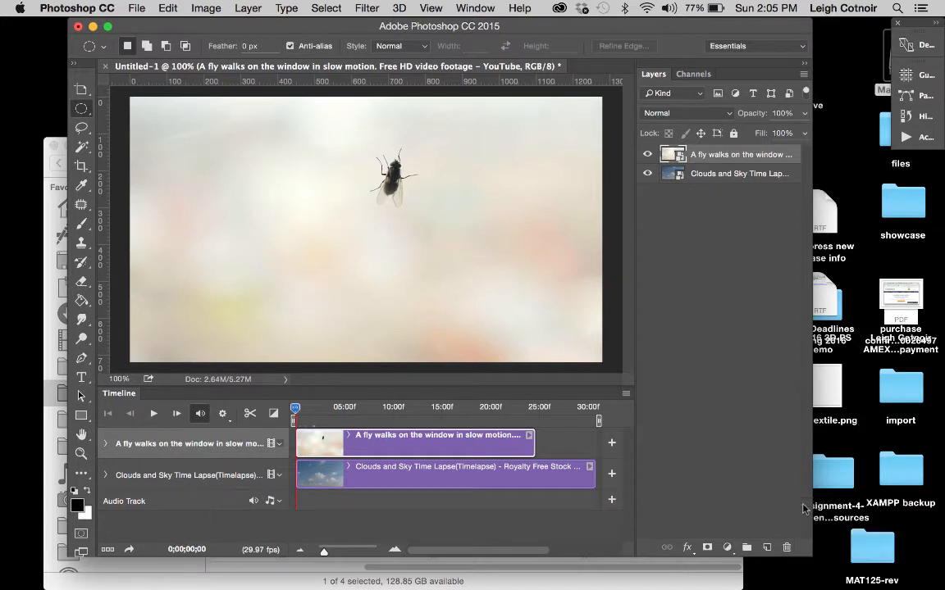
pyautogui.click(687, 547)
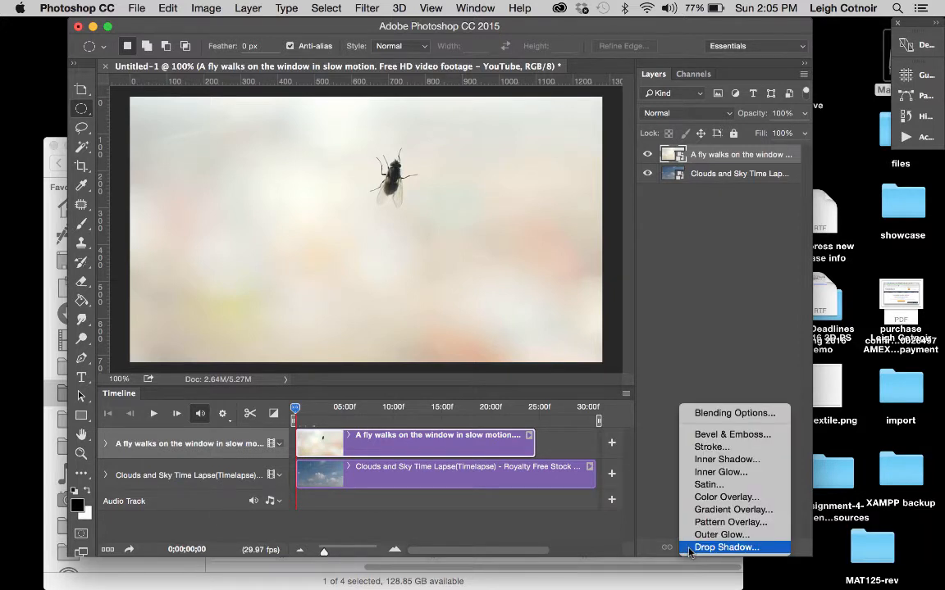
pyautogui.click(714, 414)
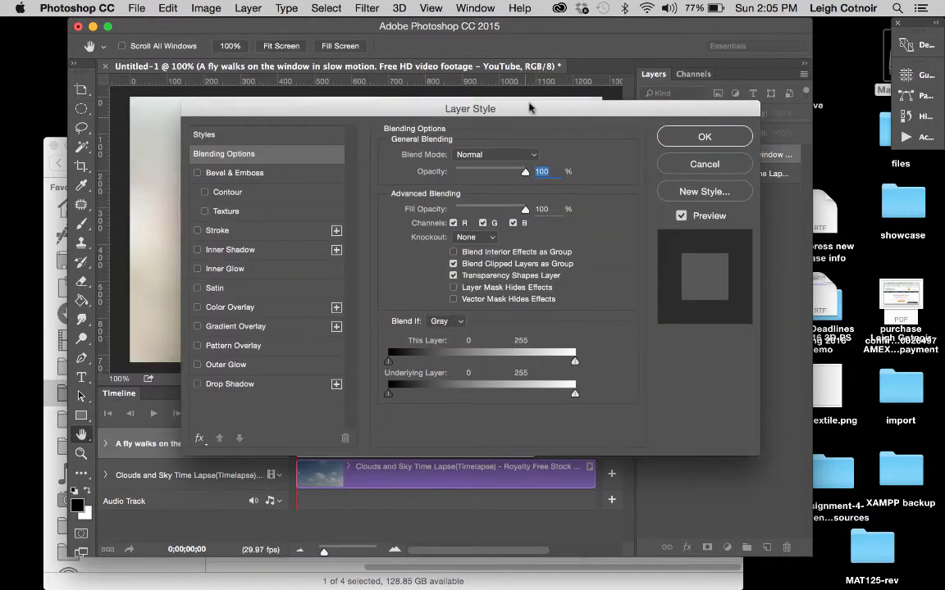
pyautogui.moveTo(529, 108); pyautogui.dragTo(532, 147)
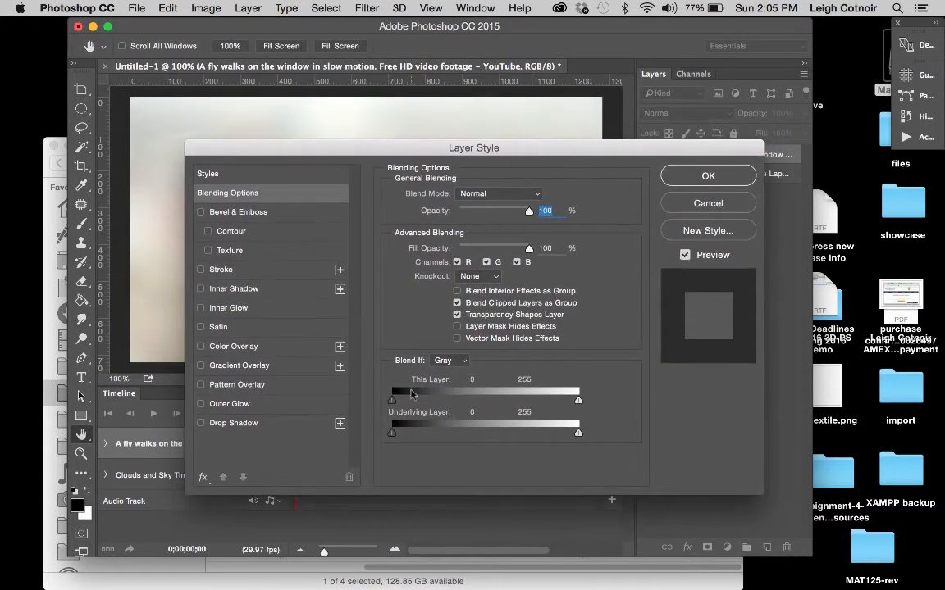
pyautogui.moveTo(622, 148); pyautogui.dragTo(622, 217)
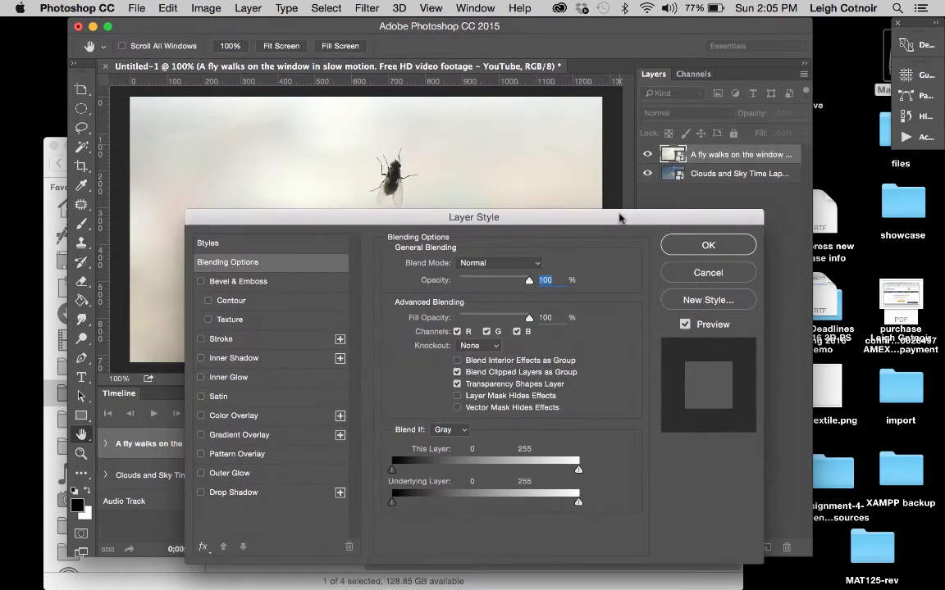
pyautogui.click(462, 431)
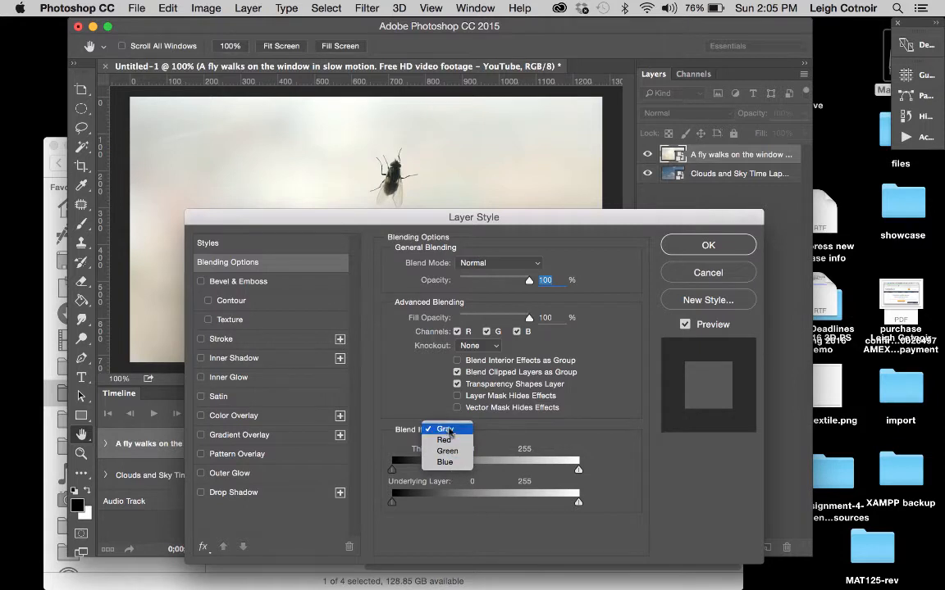
pyautogui.click(448, 428)
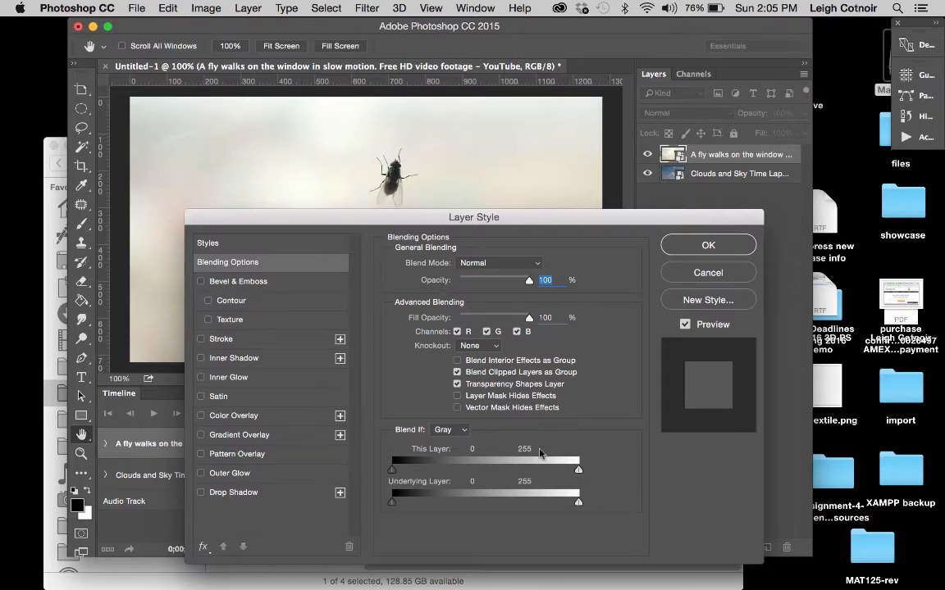
# Step: Lower the This Layer white point of Blend If to 216, and split it into a soft range of 185 / 255
pyautogui.moveTo(579, 472); pyautogui.dragTo(549, 471)
pyautogui.moveTo(434, 219); pyautogui.dragTo(529, 238)
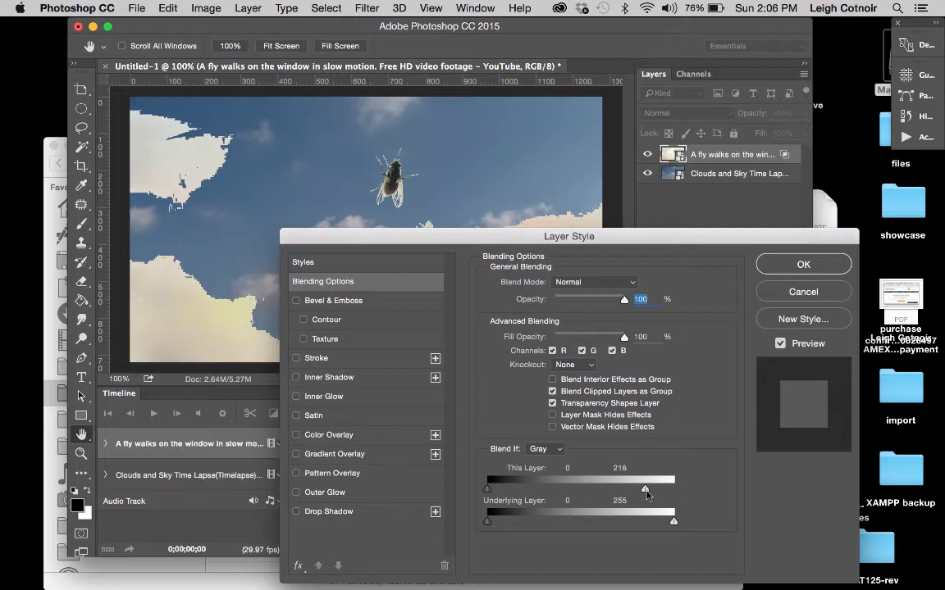
pyautogui.press('alt')
pyautogui.moveTo(645, 490); pyautogui.dragTo(676, 493)
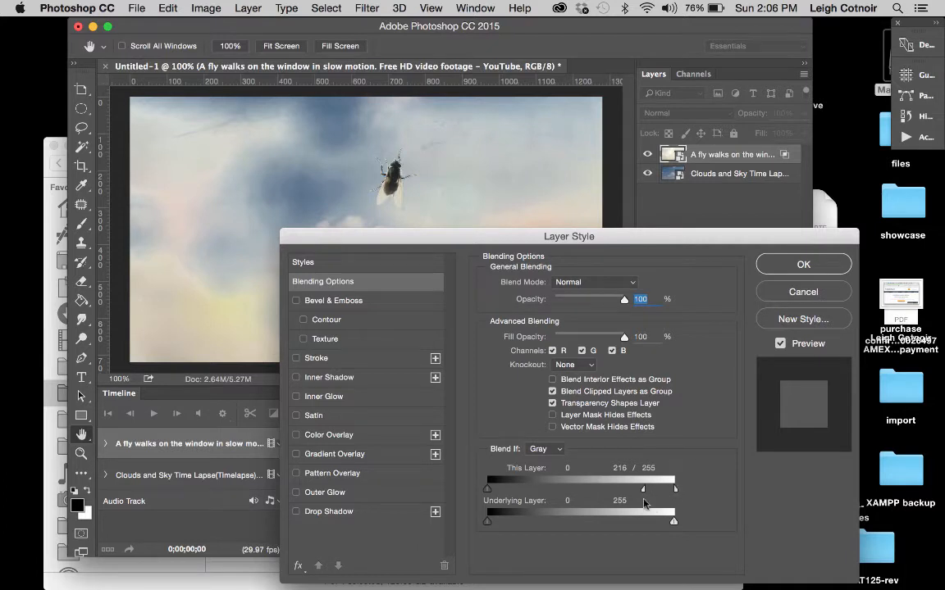
pyautogui.moveTo(644, 492); pyautogui.dragTo(620, 491)
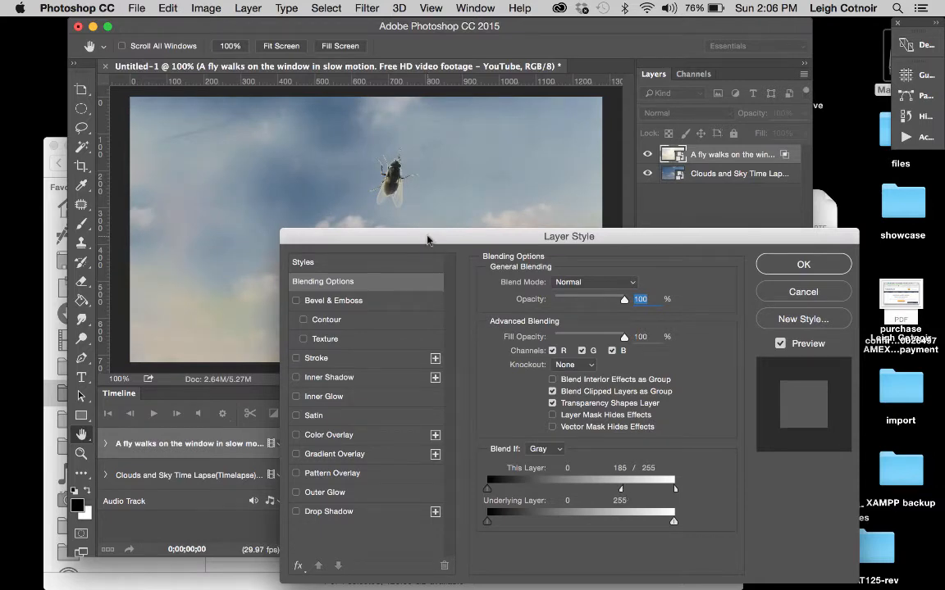
# Step: Set the fly layer's blend mode to Multiply, keeping the dialog clear of the canvas
pyautogui.moveTo(427, 241); pyautogui.dragTo(450, 339)
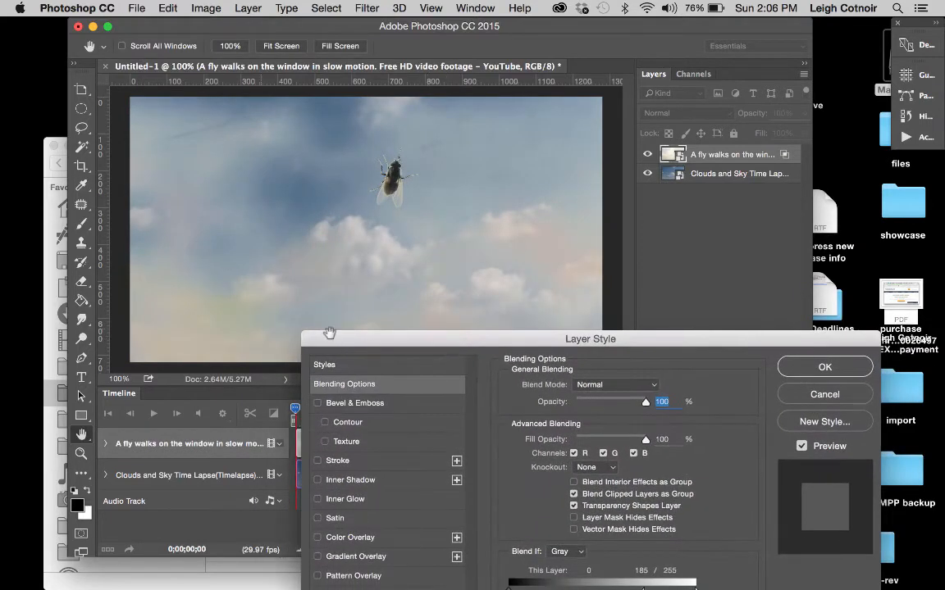
pyautogui.click(624, 385)
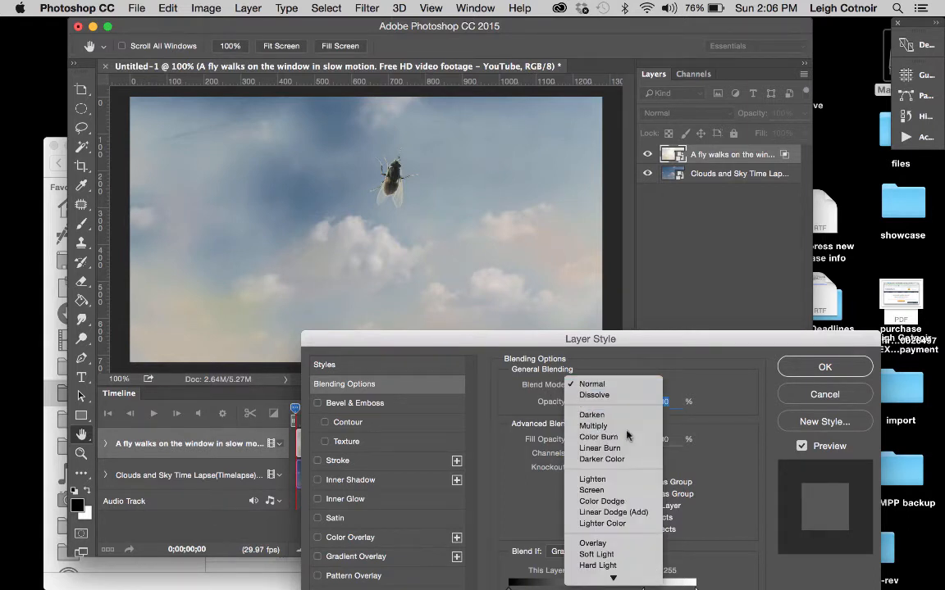
pyautogui.click(628, 426)
pyautogui.moveTo(531, 340); pyautogui.dragTo(755, 136)
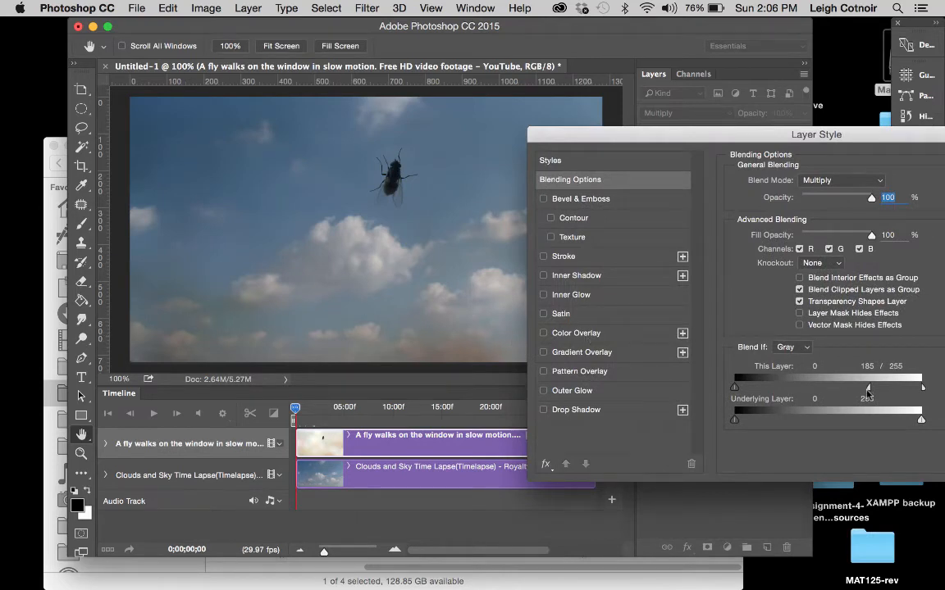
# Step: Adjust the split This Layer white range to 136 / 232 and apply the blending options to the fly layer
pyautogui.moveTo(869, 392); pyautogui.dragTo(792, 387)
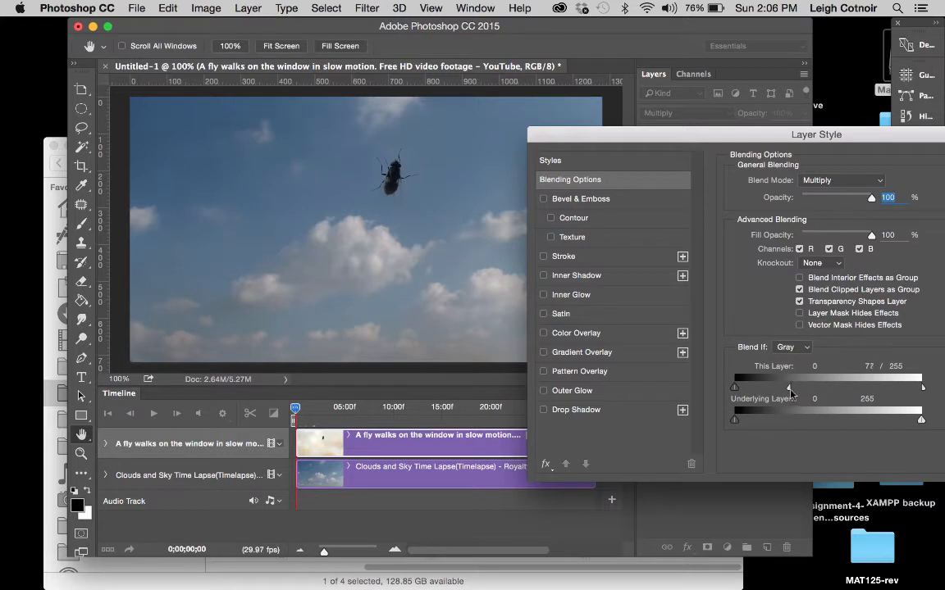
pyautogui.moveTo(788, 387); pyautogui.dragTo(833, 387)
pyautogui.moveTo(922, 389)
pyautogui.mouseDown()
pyautogui.moveTo(893, 397)
pyautogui.moveTo(905, 397)
pyautogui.mouseUp()
pyautogui.moveTo(653, 131); pyautogui.dragTo(470, 249)
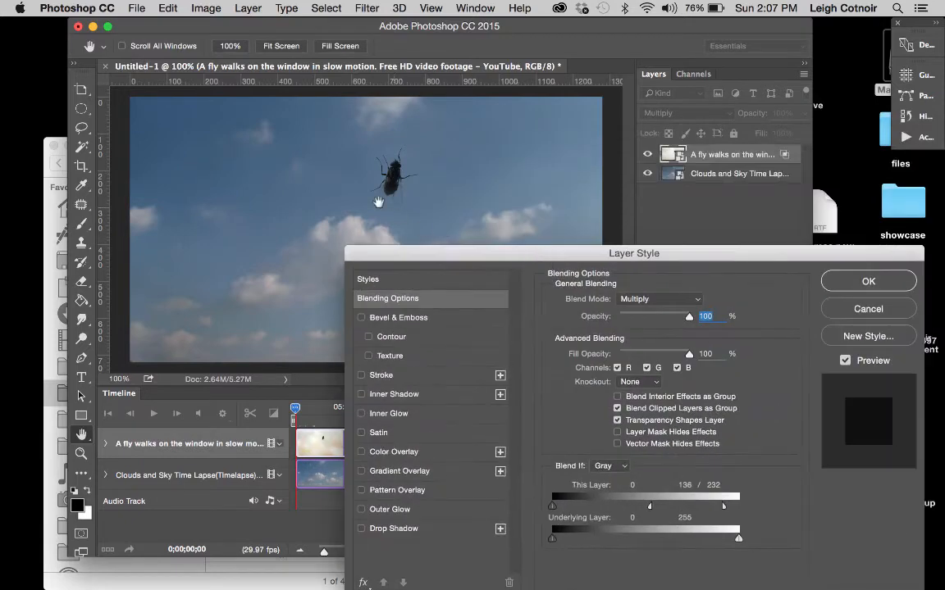
pyautogui.click(850, 287)
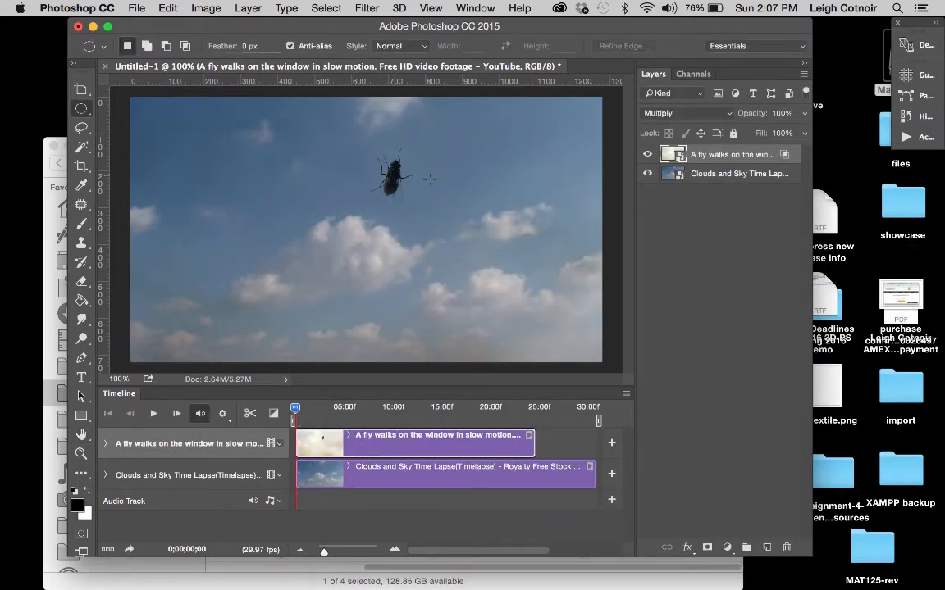
# Step: Inspect the fly up close, reopen its layer's blending options and set the This Layer white range to 136 / 255
pyautogui.scroll(5, 429, 178)
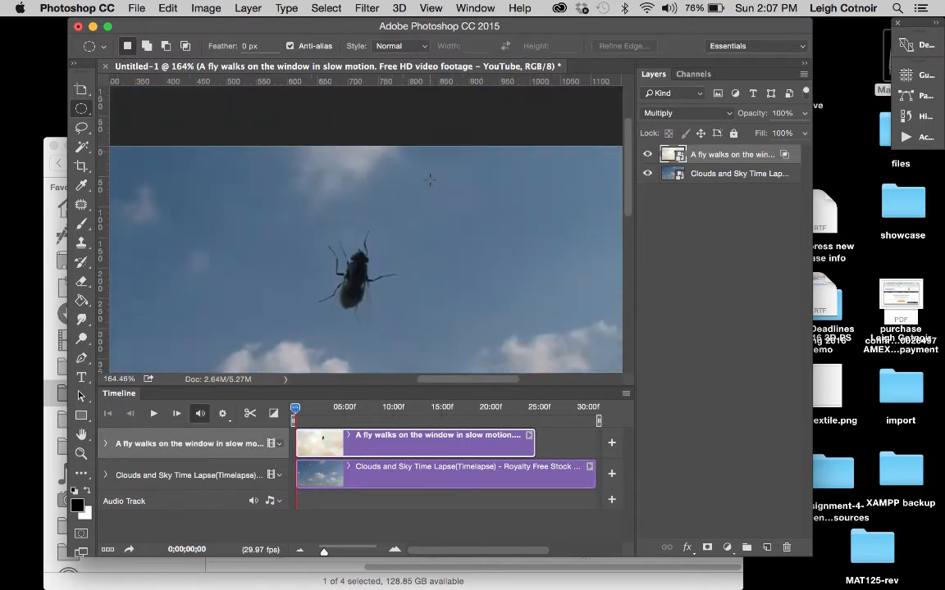
pyautogui.scroll(5, 429, 179)
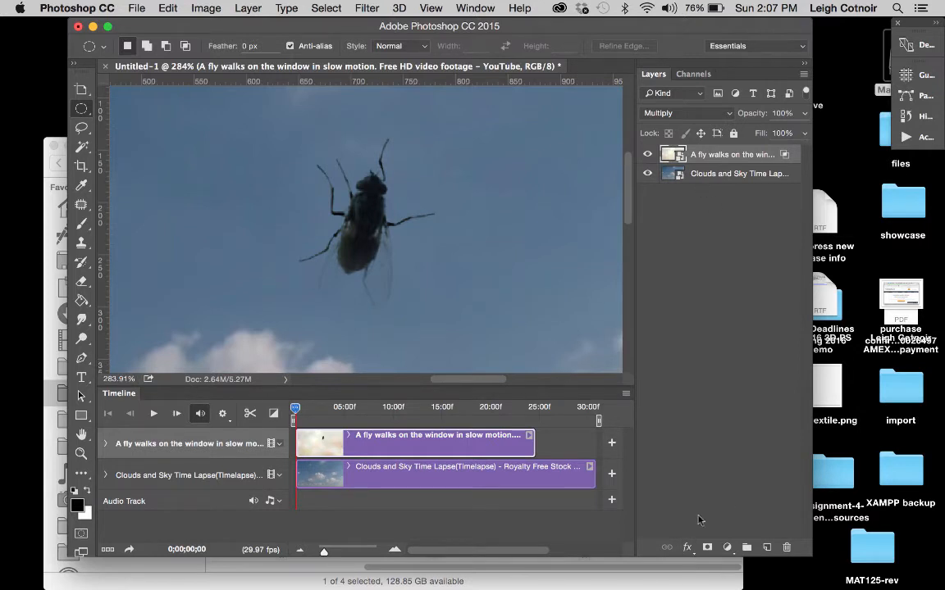
pyautogui.doubleClick(785, 156)
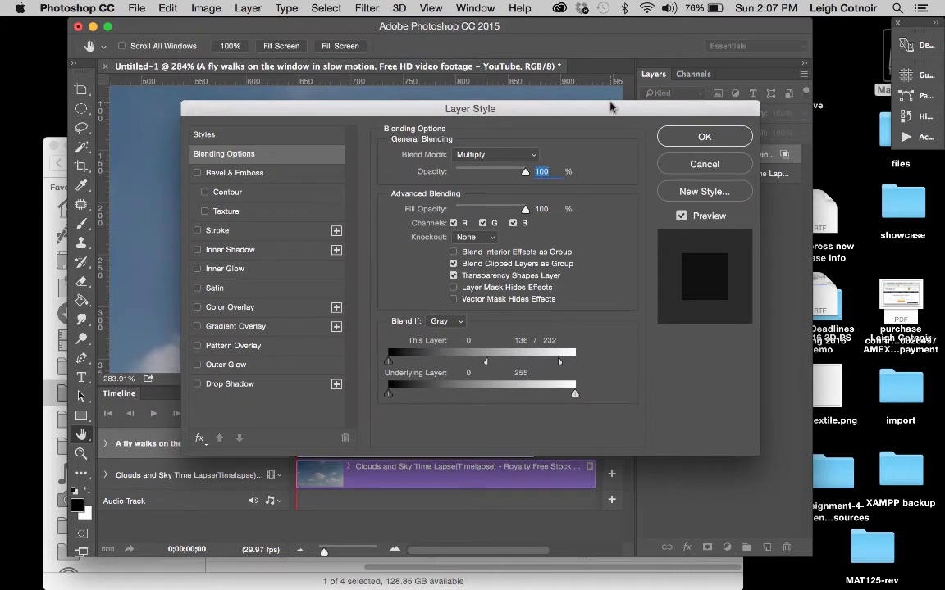
pyautogui.moveTo(613, 101); pyautogui.dragTo(756, 254)
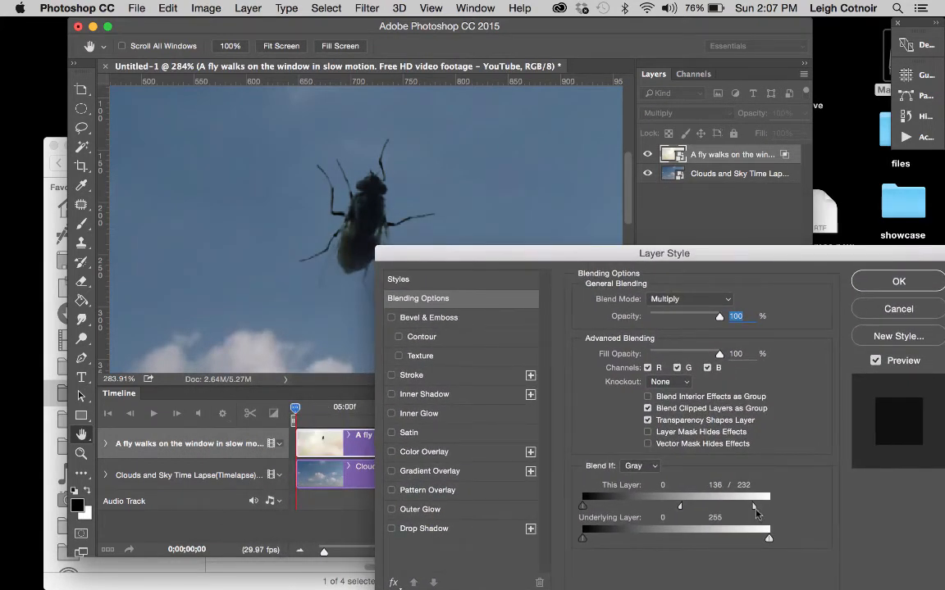
pyautogui.moveTo(755, 506); pyautogui.dragTo(767, 506)
pyautogui.moveTo(666, 260); pyautogui.dragTo(717, 248)
pyautogui.moveTo(818, 495)
pyautogui.mouseDown()
pyautogui.moveTo(758, 494)
pyautogui.moveTo(826, 497)
pyautogui.mouseUp()
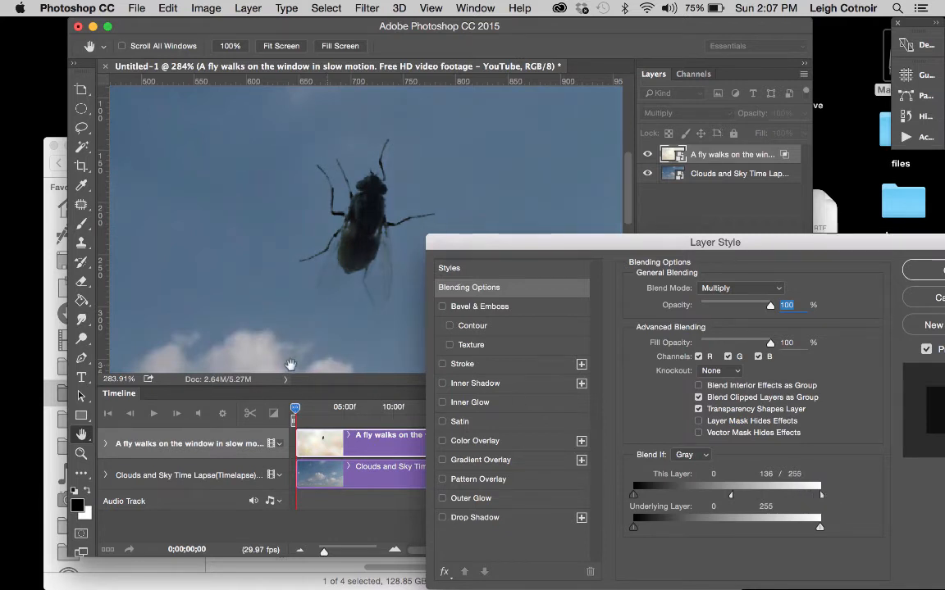
# Step: Check the fly's wings and the clouds below, and set the This Layer white range to 136 / 229
pyautogui.scroll(-5, 364, 287)
pyautogui.scroll(-6, 365, 287)
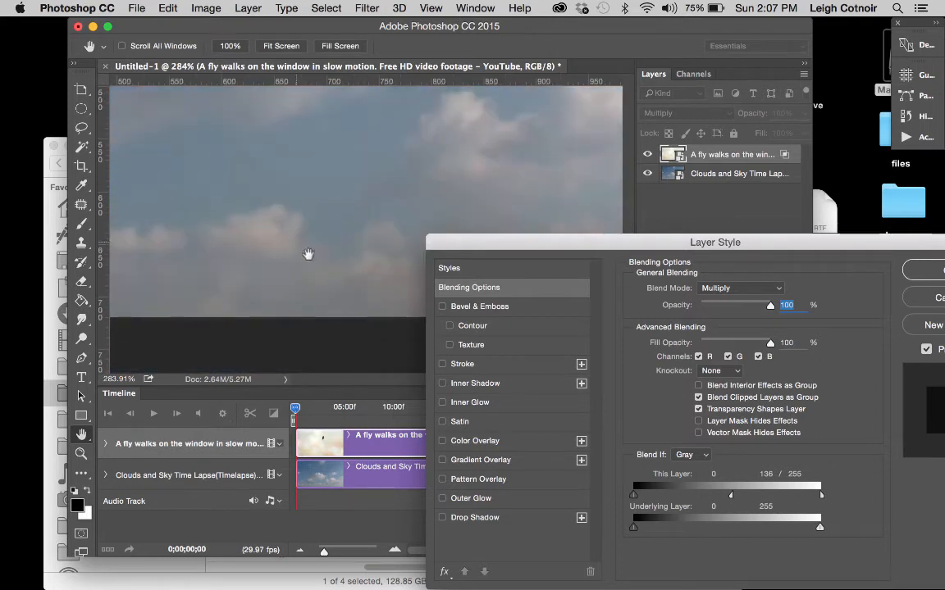
pyautogui.scroll(10, 337, 237)
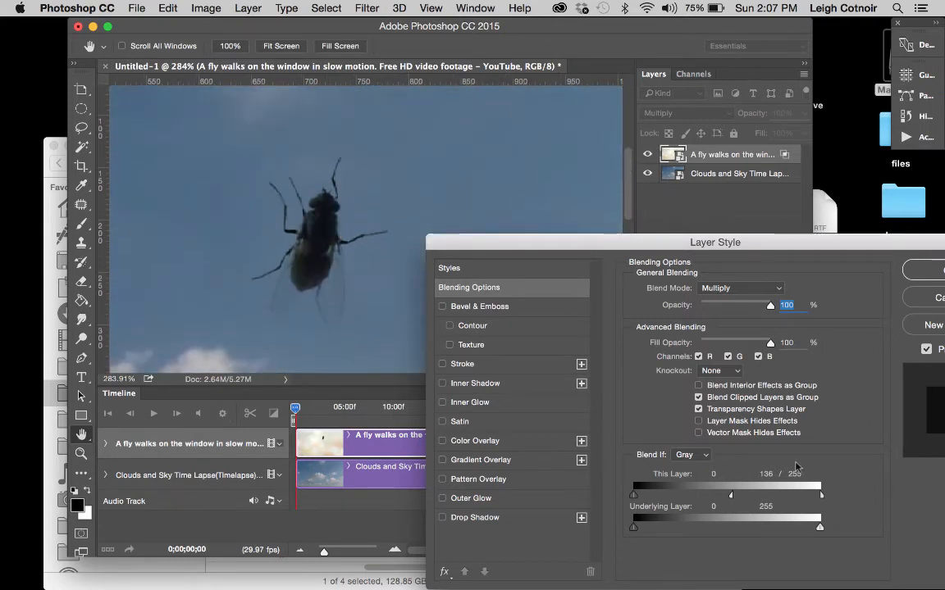
pyautogui.moveTo(821, 495); pyautogui.dragTo(804, 505)
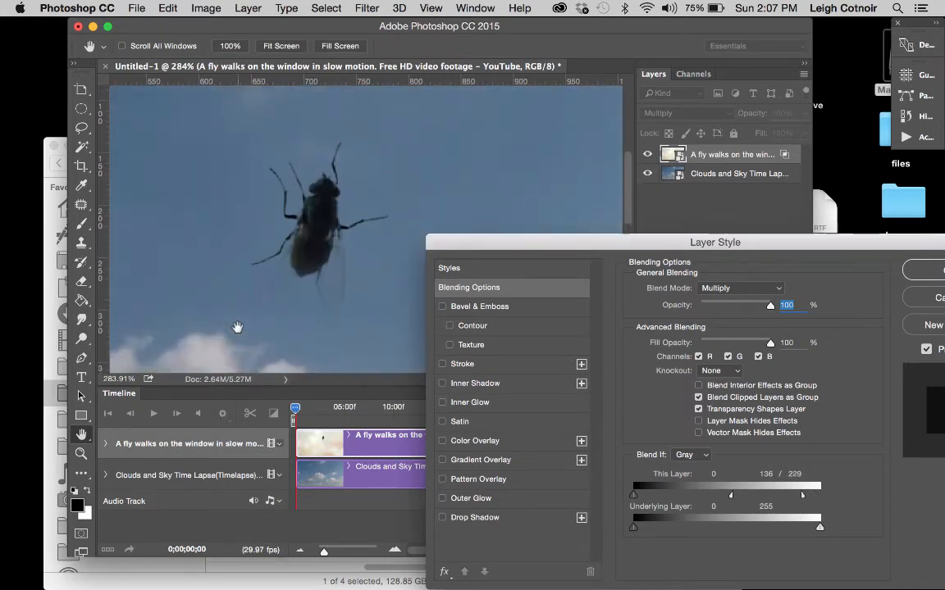
# Step: Try the Color Burn and Overlay blend modes on the fly layer and return it to Multiply
pyautogui.click(778, 290)
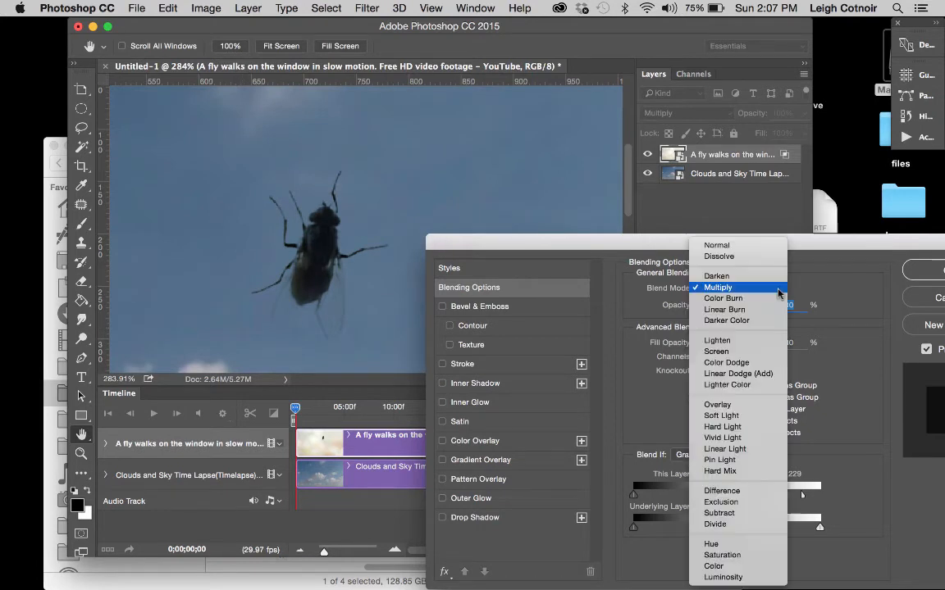
pyautogui.click(774, 300)
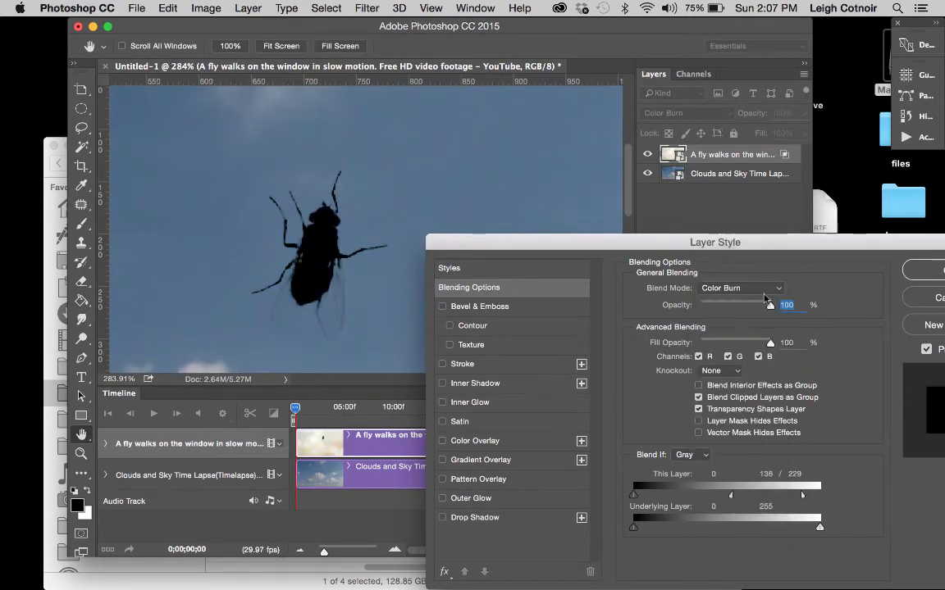
pyautogui.click(722, 287)
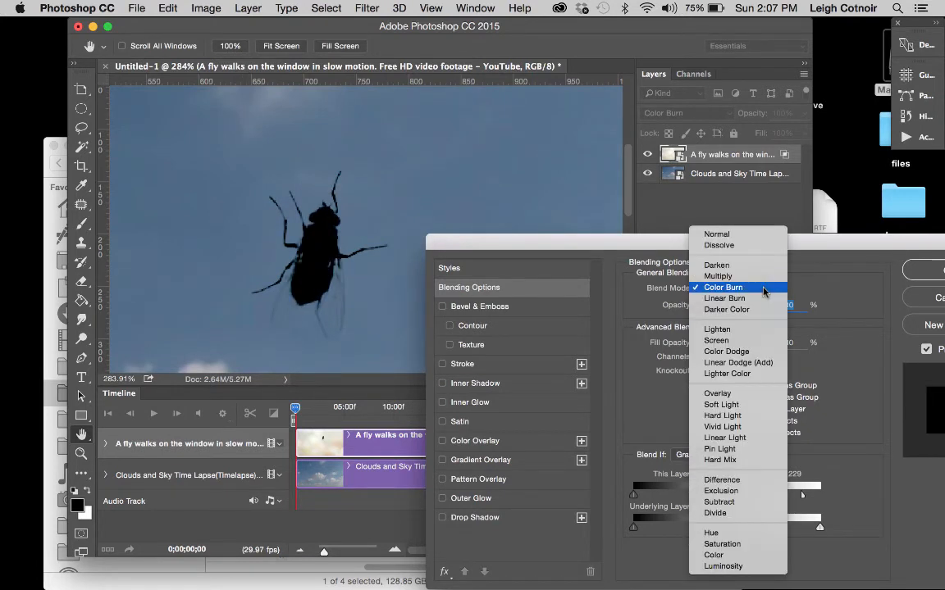
pyautogui.click(718, 394)
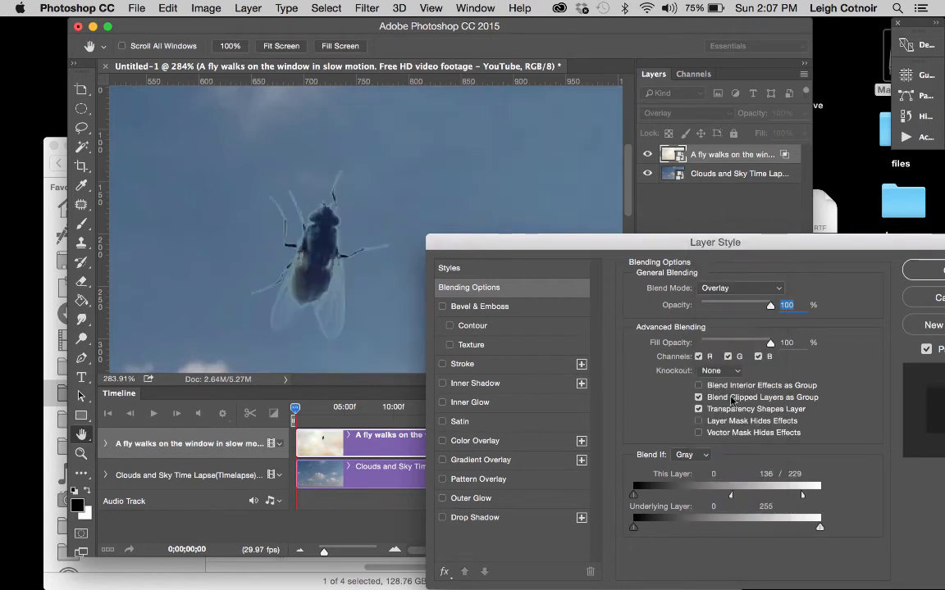
pyautogui.click(733, 287)
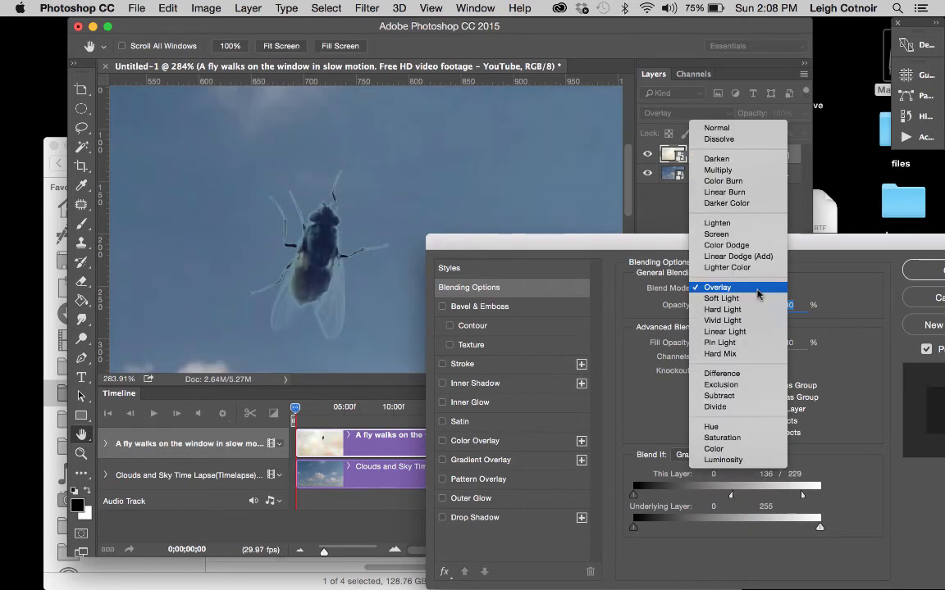
pyautogui.click(751, 170)
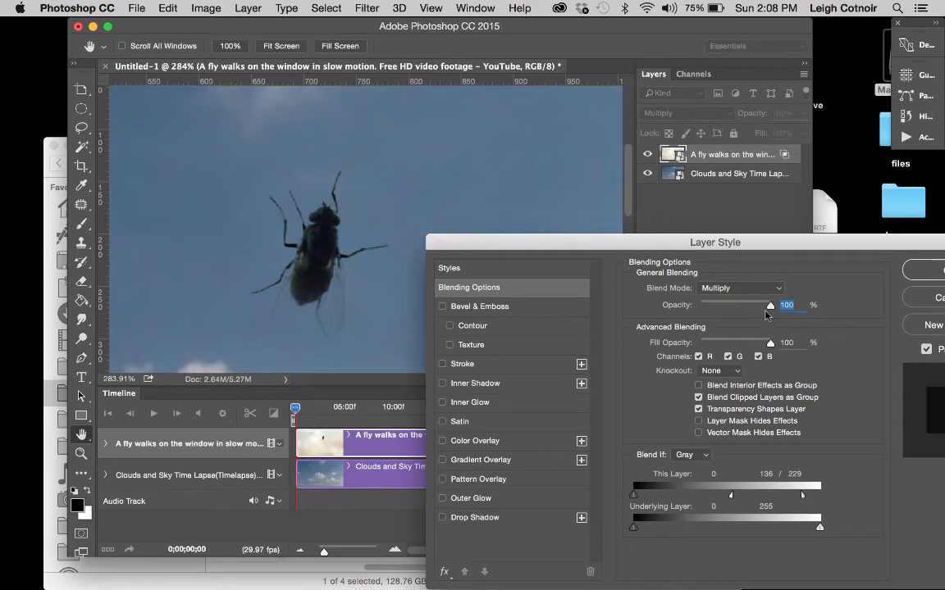
# Step: Lower the fly layer's opacity to 80% and apply the blending options
pyautogui.moveTo(772, 310); pyautogui.dragTo(759, 310)
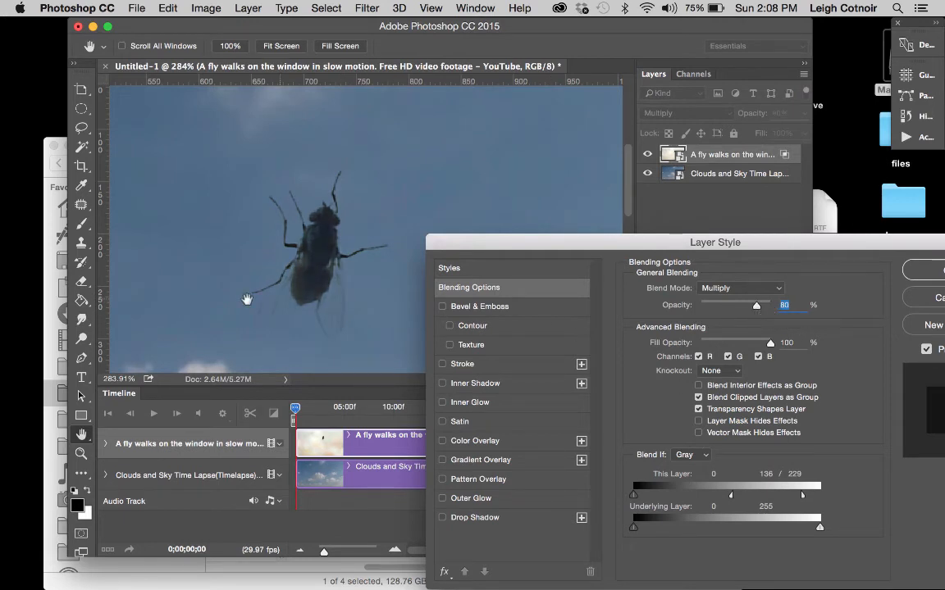
pyautogui.scroll(-10, 247, 300)
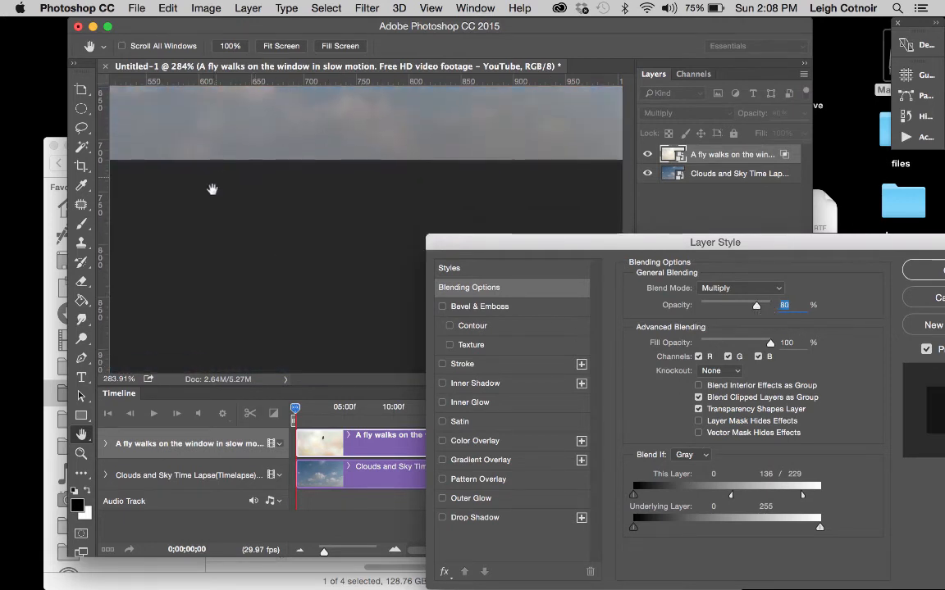
pyautogui.moveTo(819, 247); pyautogui.dragTo(682, 247)
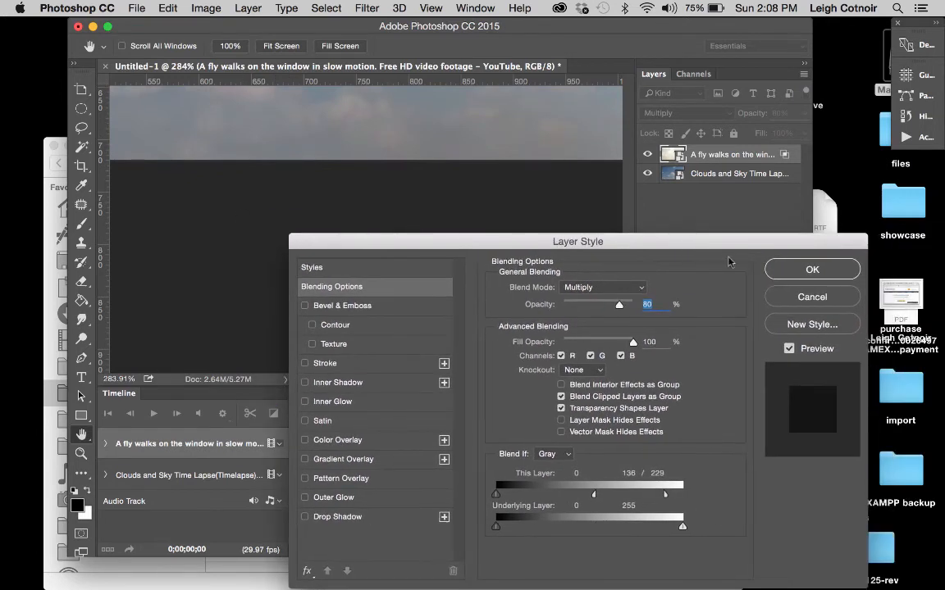
pyautogui.click(810, 271)
# Step: Play back the composite at 100% zoom to check the fly against the moving clouds
pyautogui.scroll(10, 407, 274)
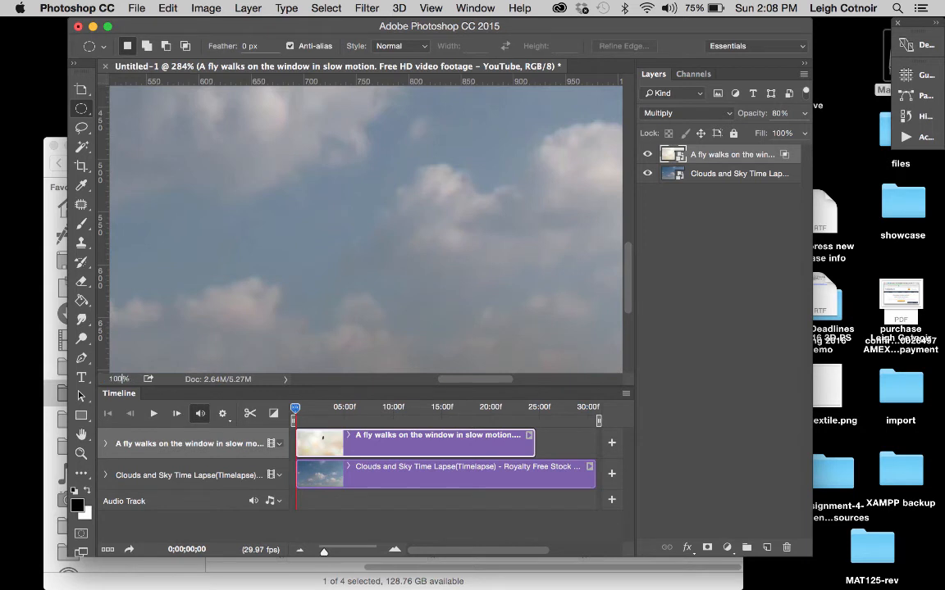
pyautogui.press('Return')
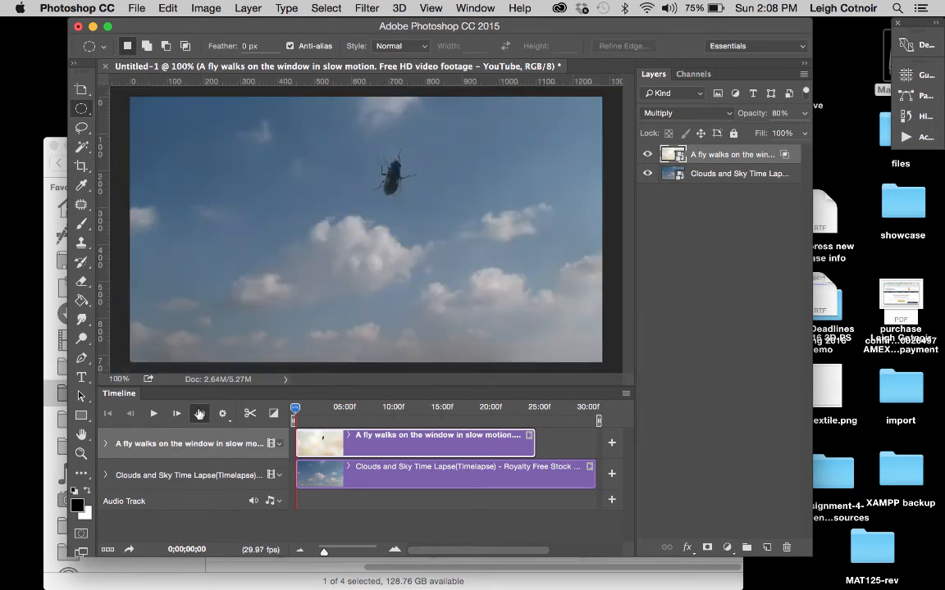
pyautogui.click(154, 415)
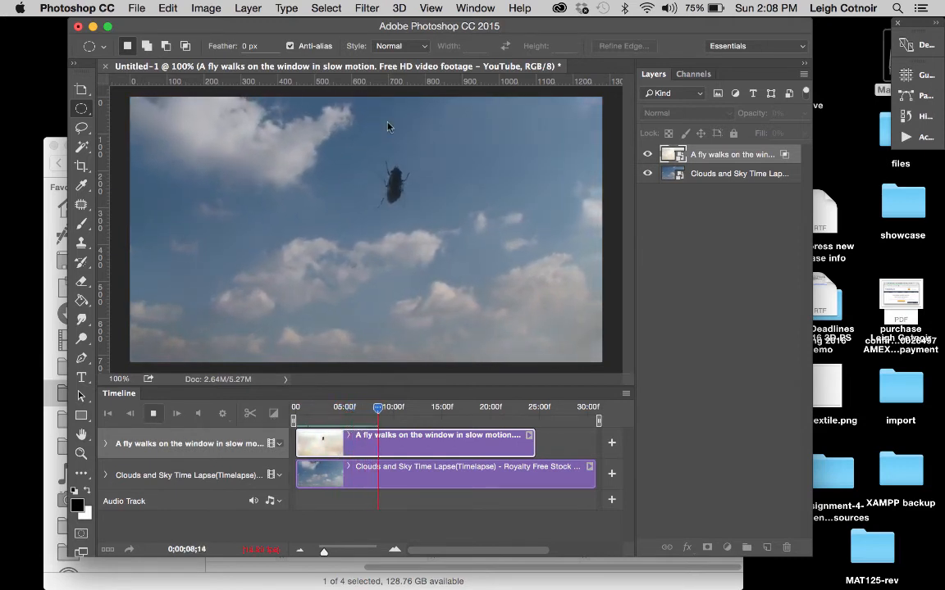
pyautogui.click(154, 415)
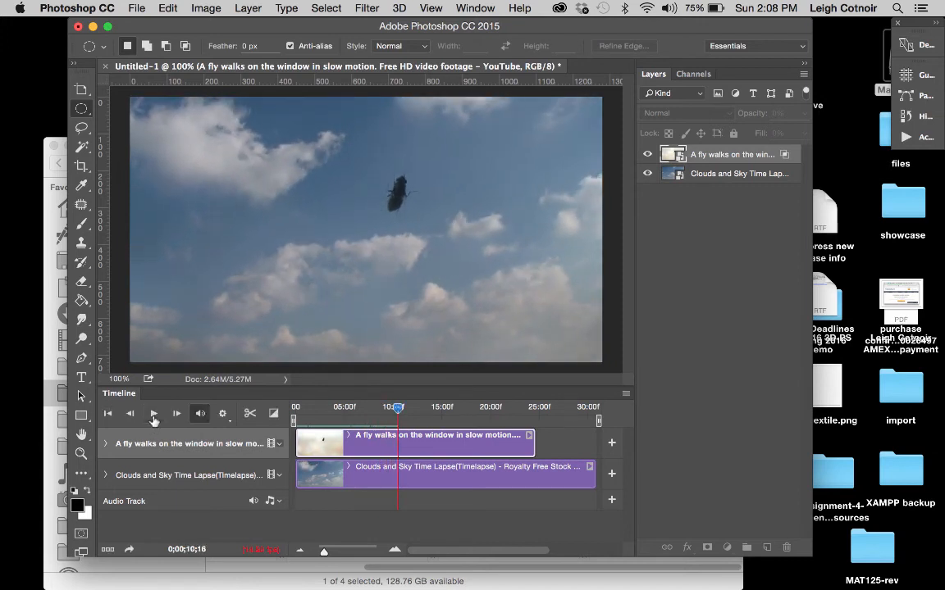
# Step: Convert the fly layer to a smart object and play the timeline from near its start to check the motion
pyautogui.rightClick(697, 155)
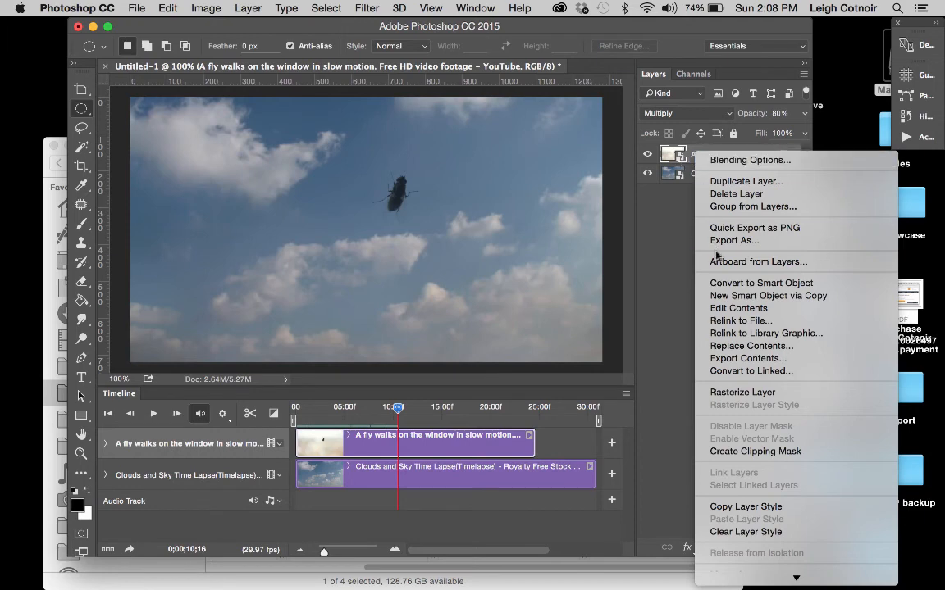
pyautogui.click(724, 287)
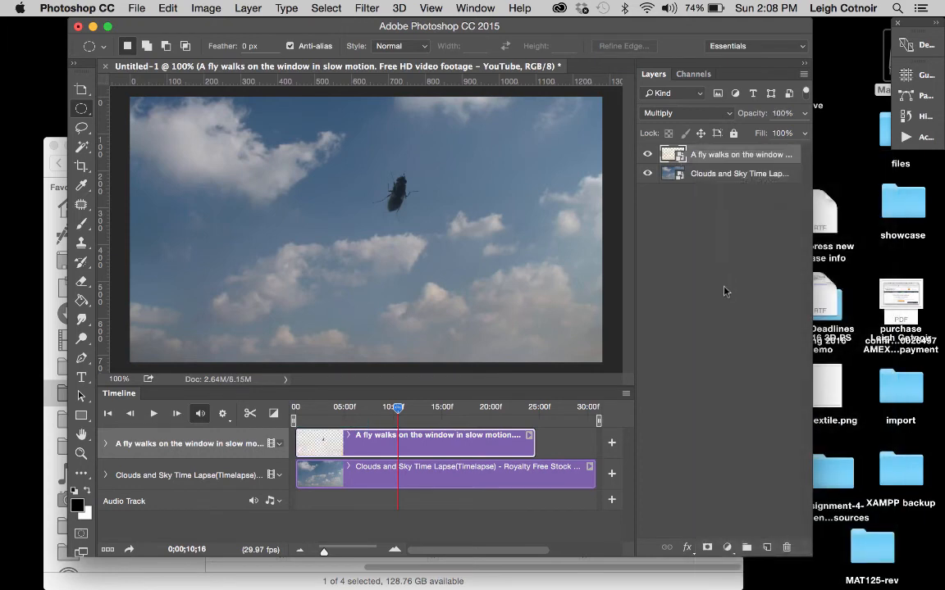
pyautogui.moveTo(398, 412); pyautogui.dragTo(309, 410)
pyautogui.click(152, 415)
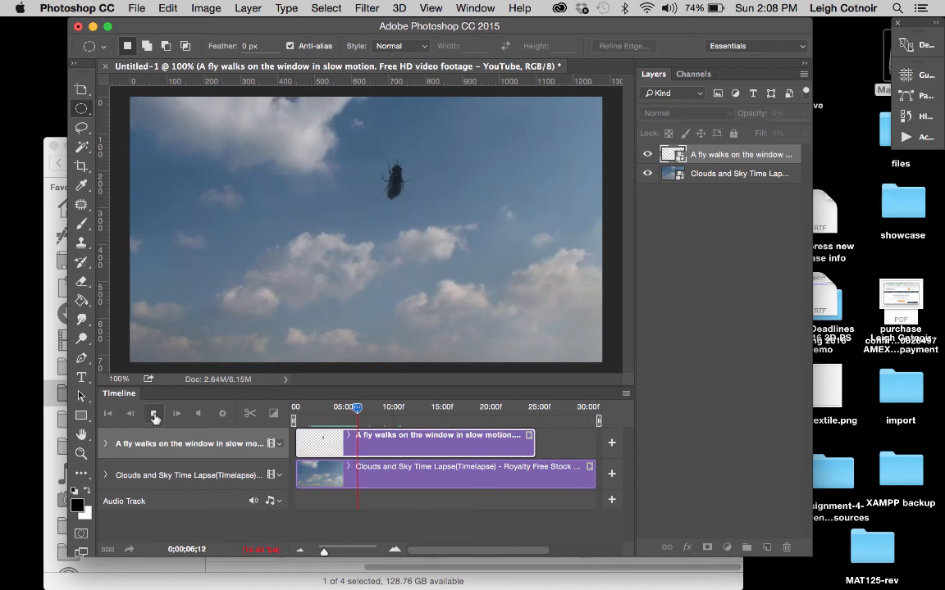
pyautogui.click(154, 415)
# Step: Try rasterizing the fly layer, play the timeline to check the fly's motion, and undo the rasterizing
pyautogui.rightClick(742, 156)
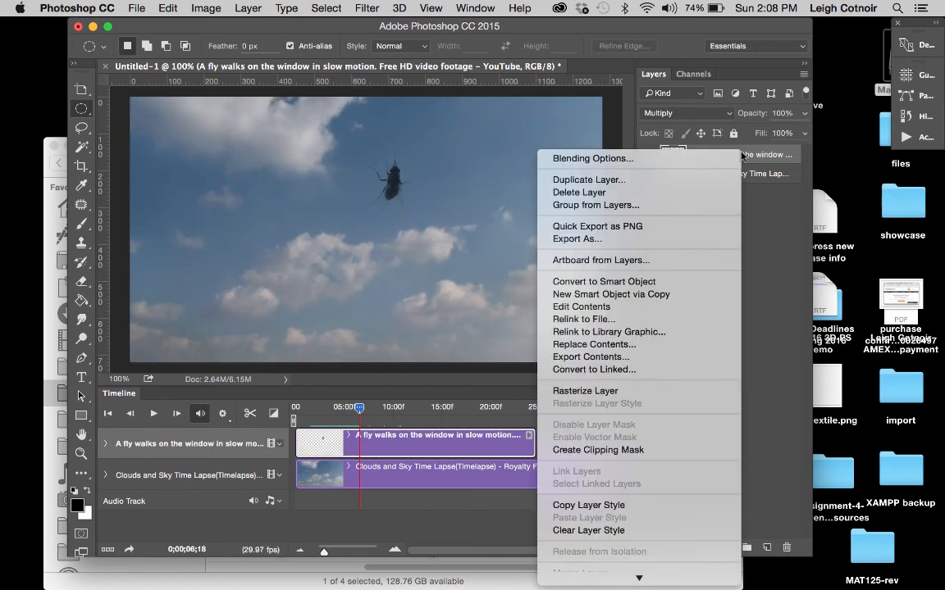
pyautogui.click(606, 391)
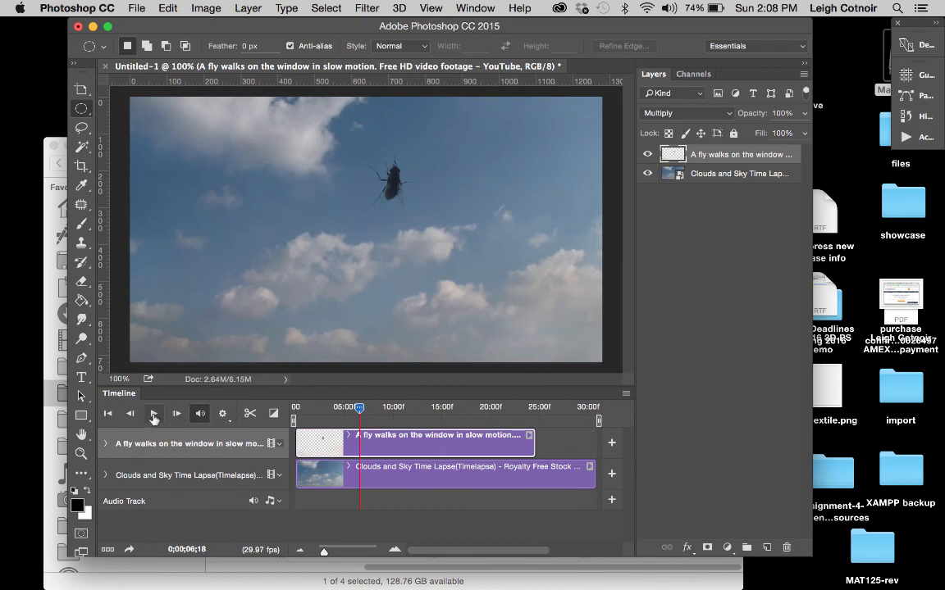
pyautogui.click(153, 415)
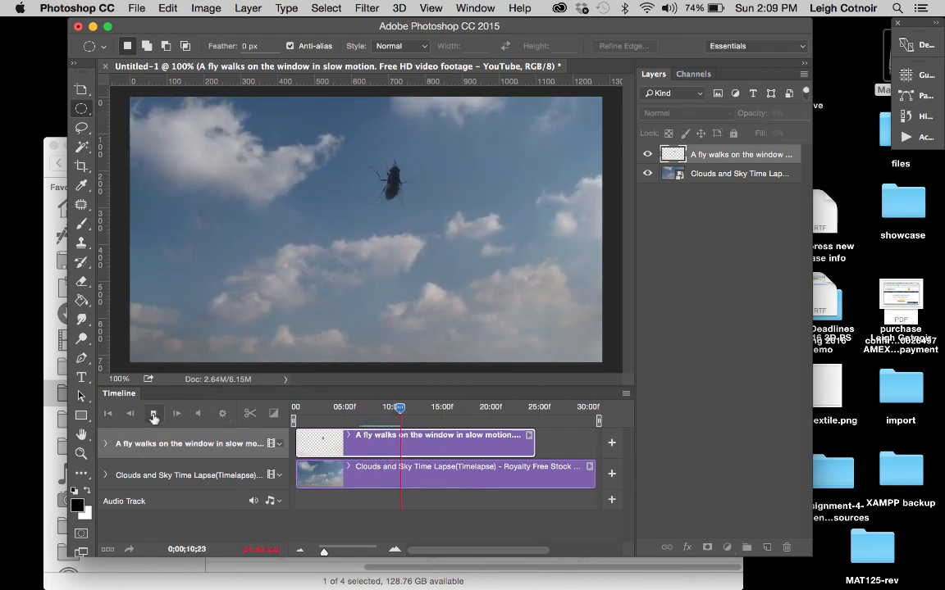
pyautogui.click(153, 415)
pyautogui.press('super+z')
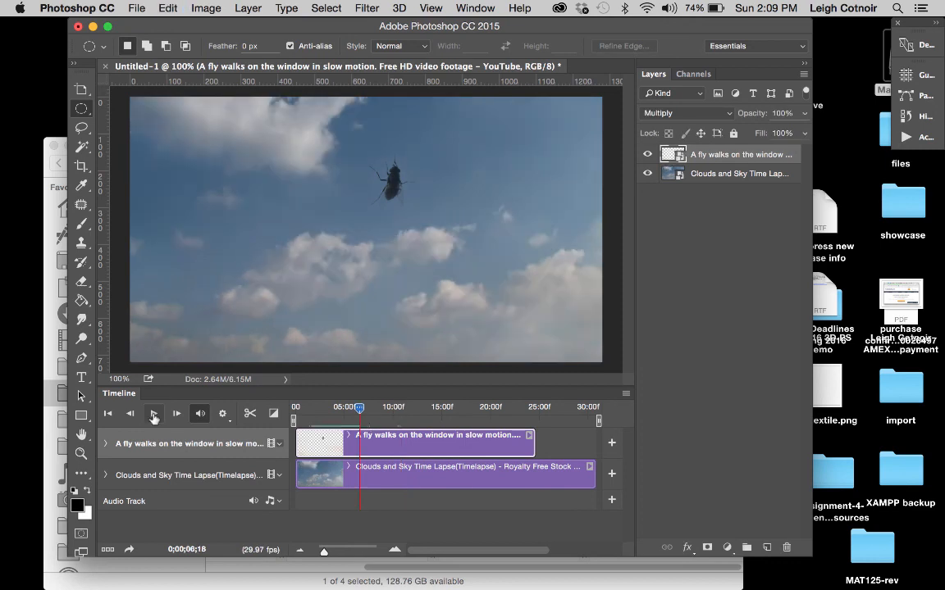
# Step: Play the timeline to check the fly's motion with its layer restored as a smart object
pyautogui.click(154, 414)
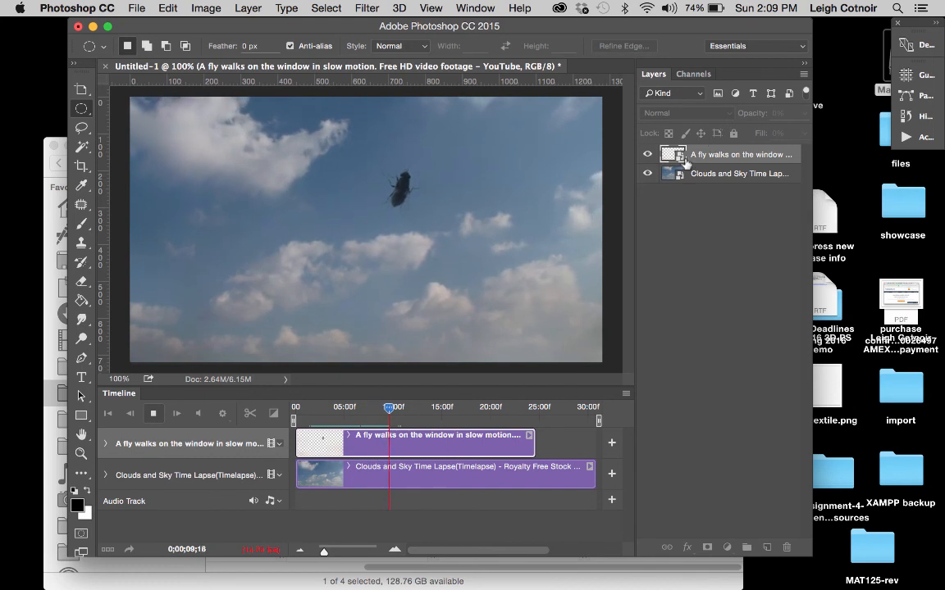
pyautogui.click(154, 415)
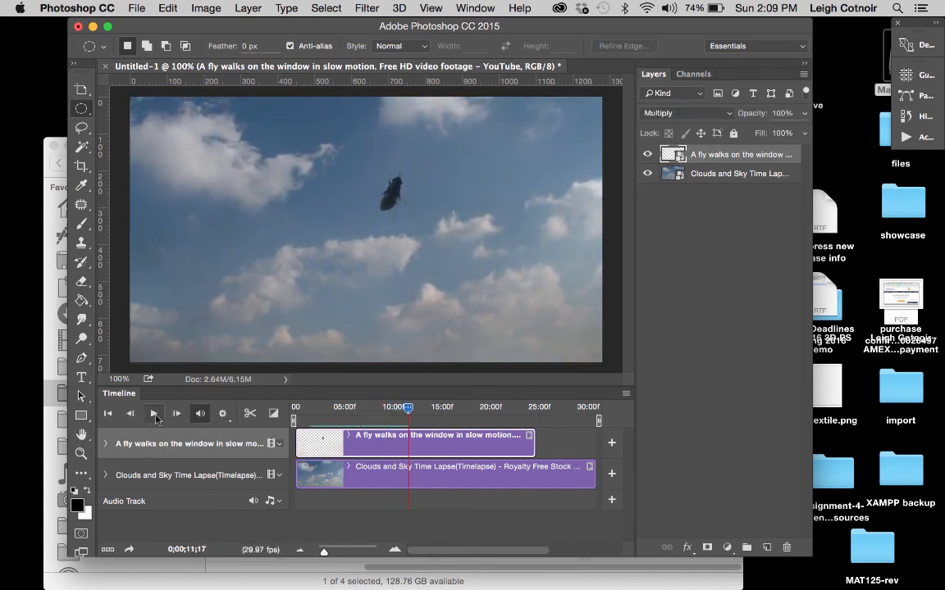